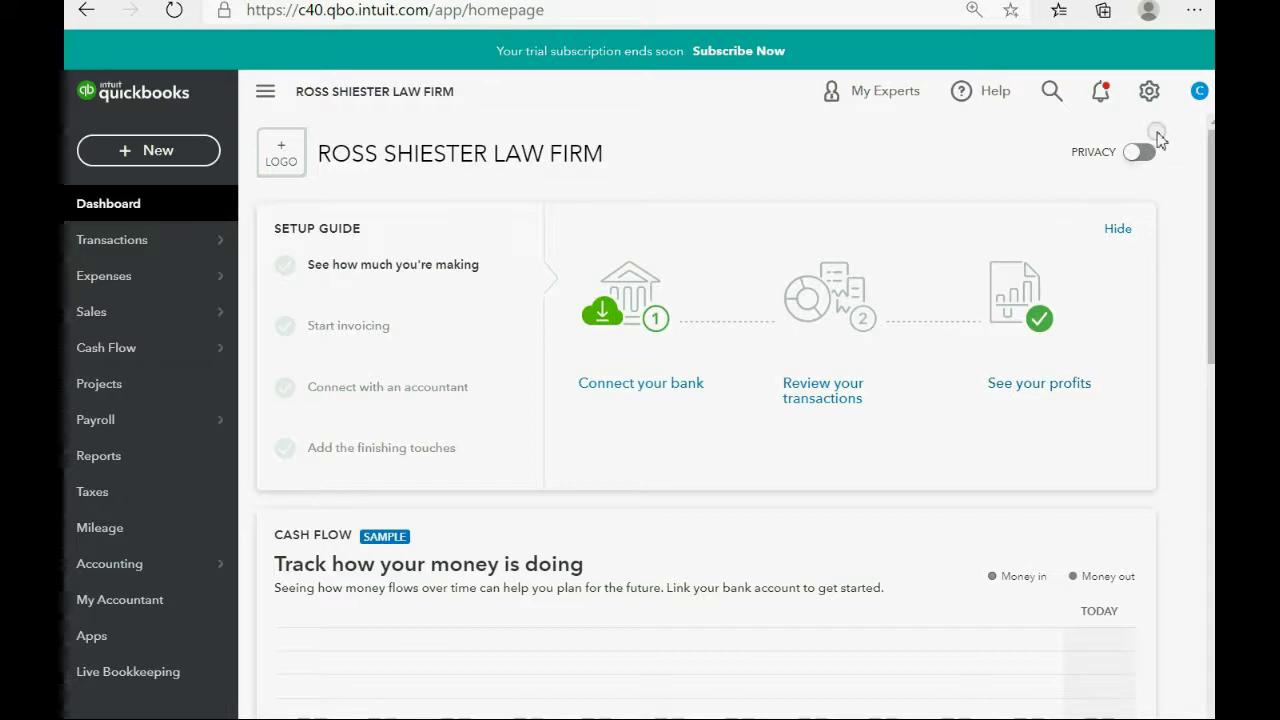
Open the empty Products and Services list from the gear menu's Lists section
left_click(1148, 91)
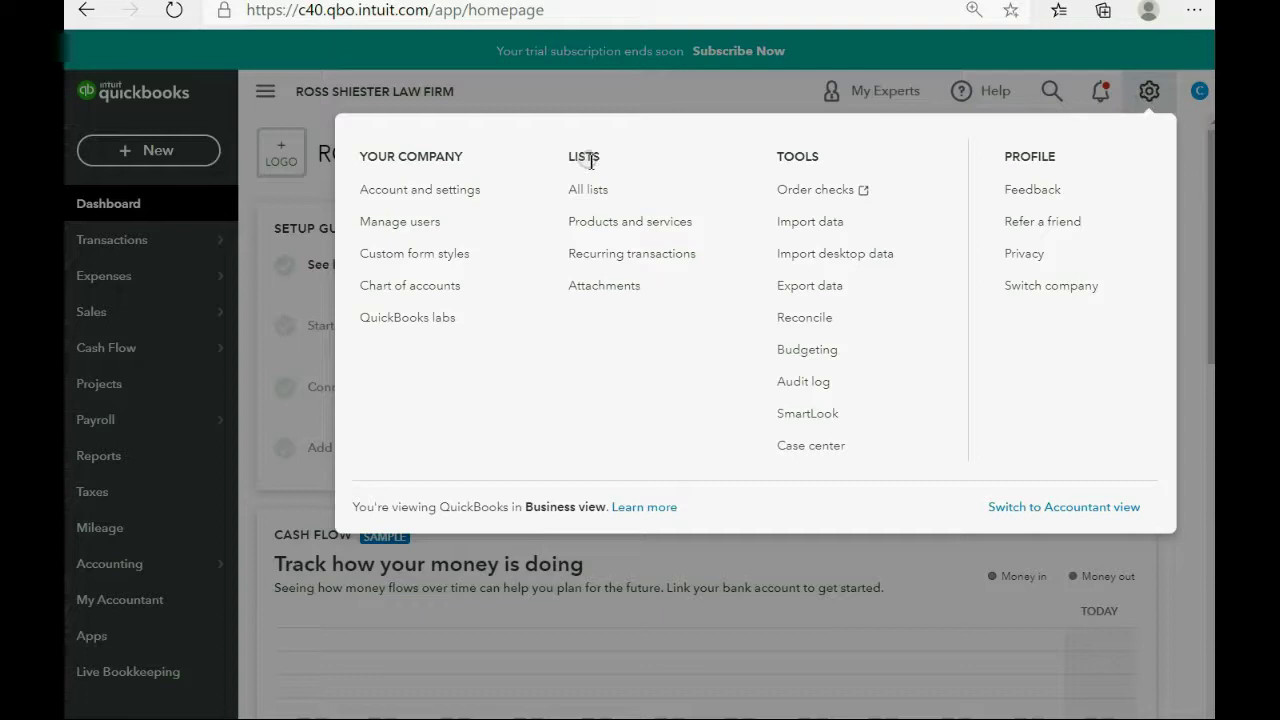
left_click_drag(575, 162, 600, 160)
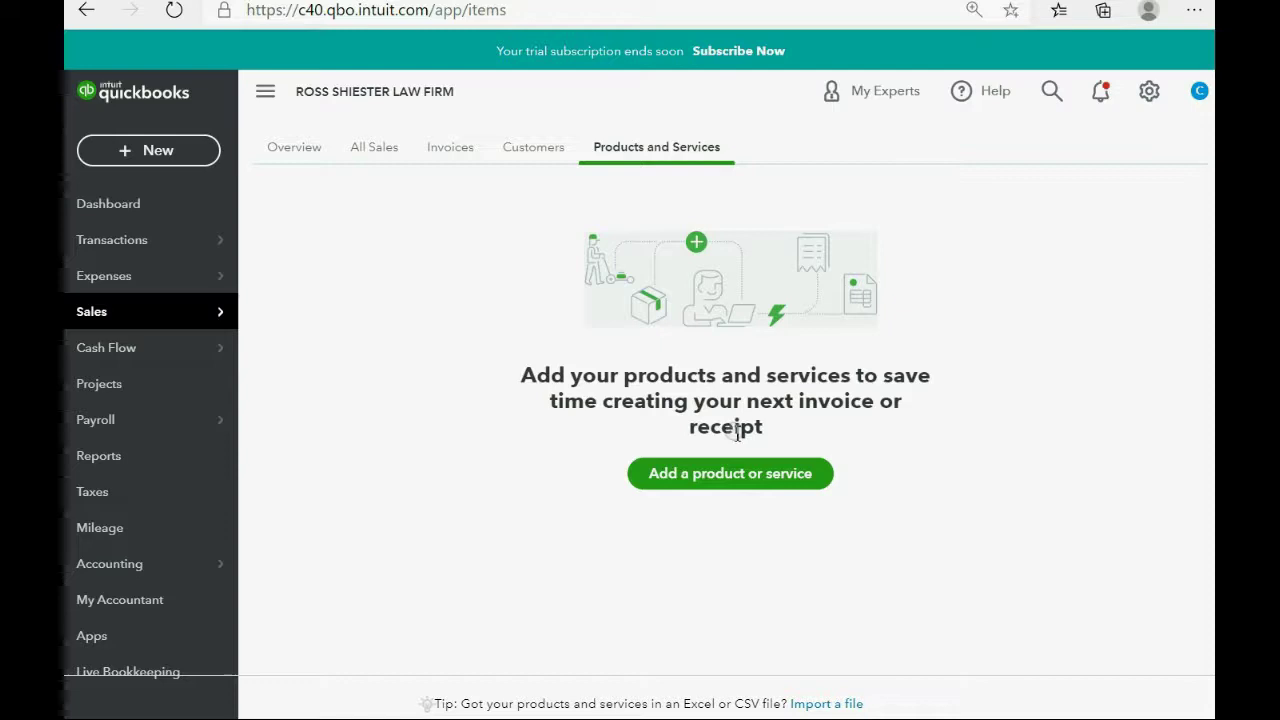
Start a new Service item named LEGAL SERVICES RENDERED
left_click(739, 476)
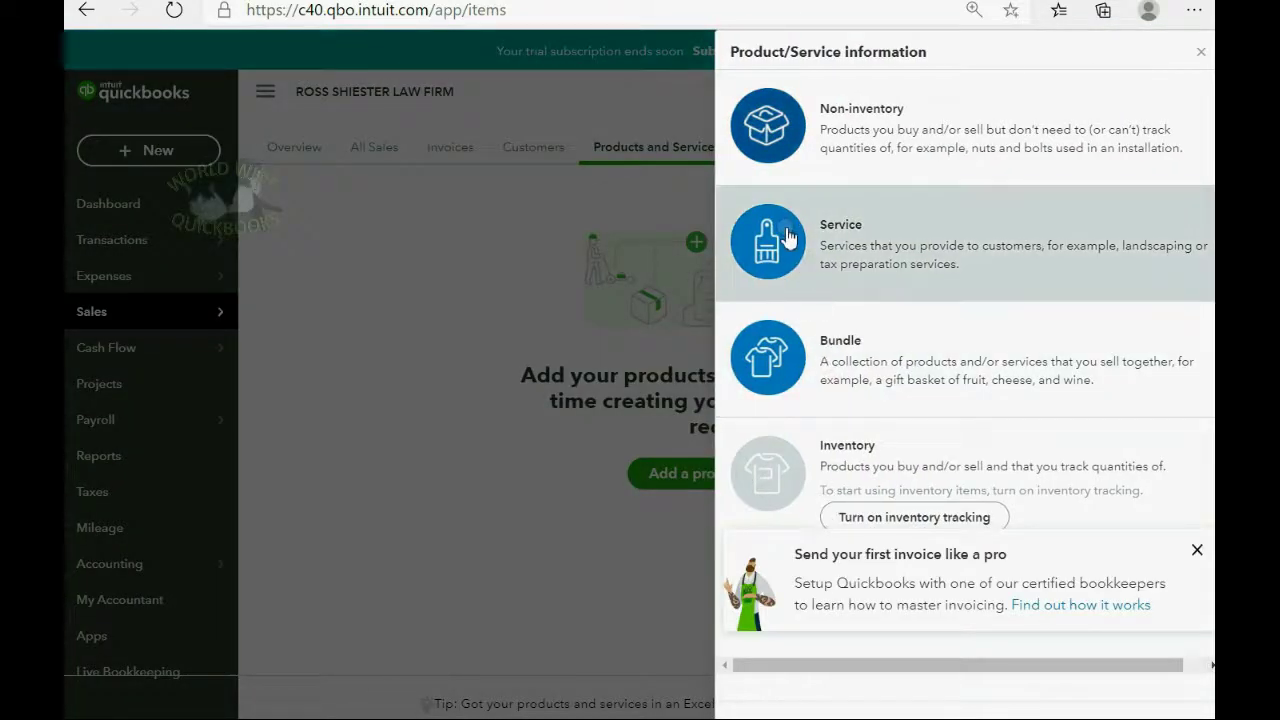
left_click(787, 237)
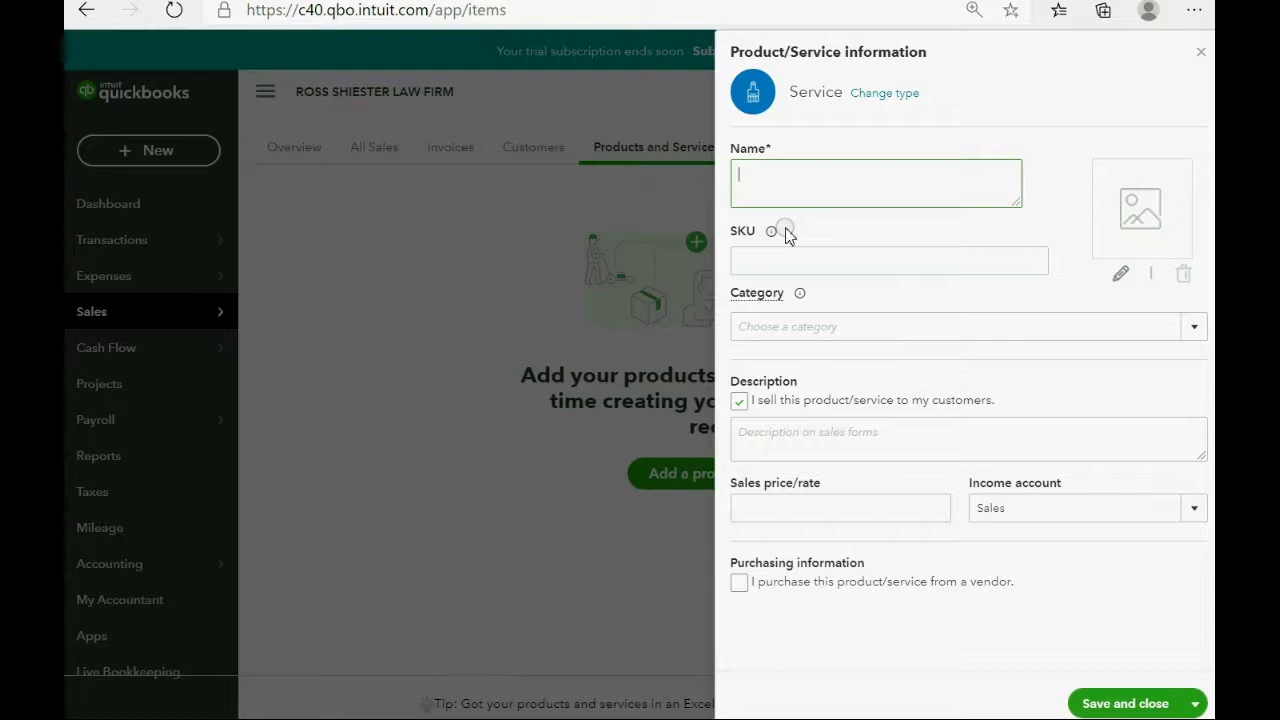
type("LEGAL SERVICES REN")
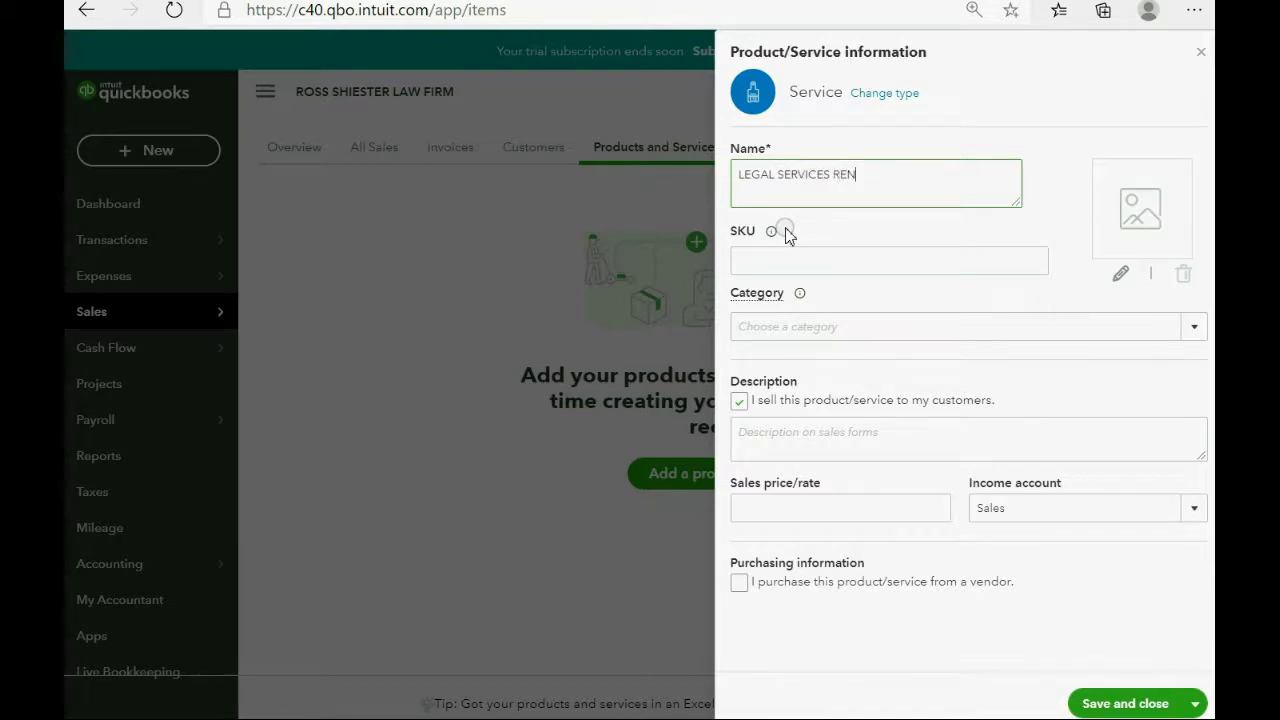
type("DERED")
left_click(810, 506)
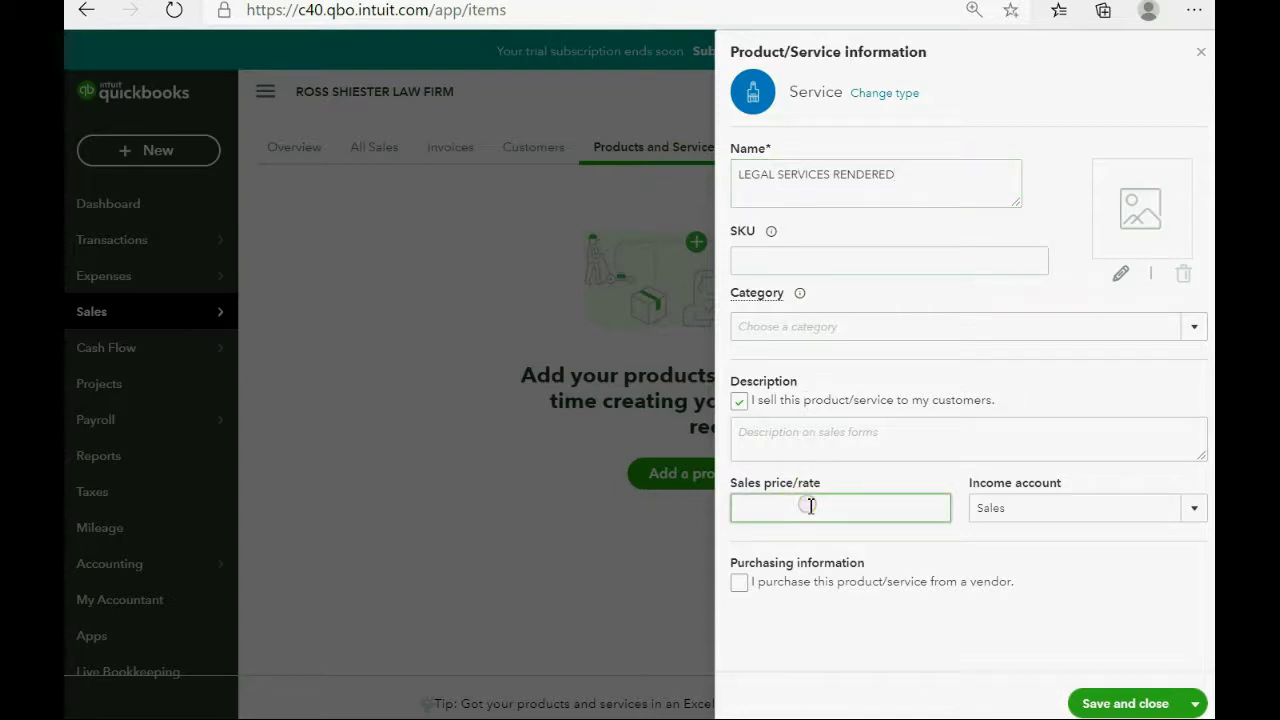
left_click(807, 446)
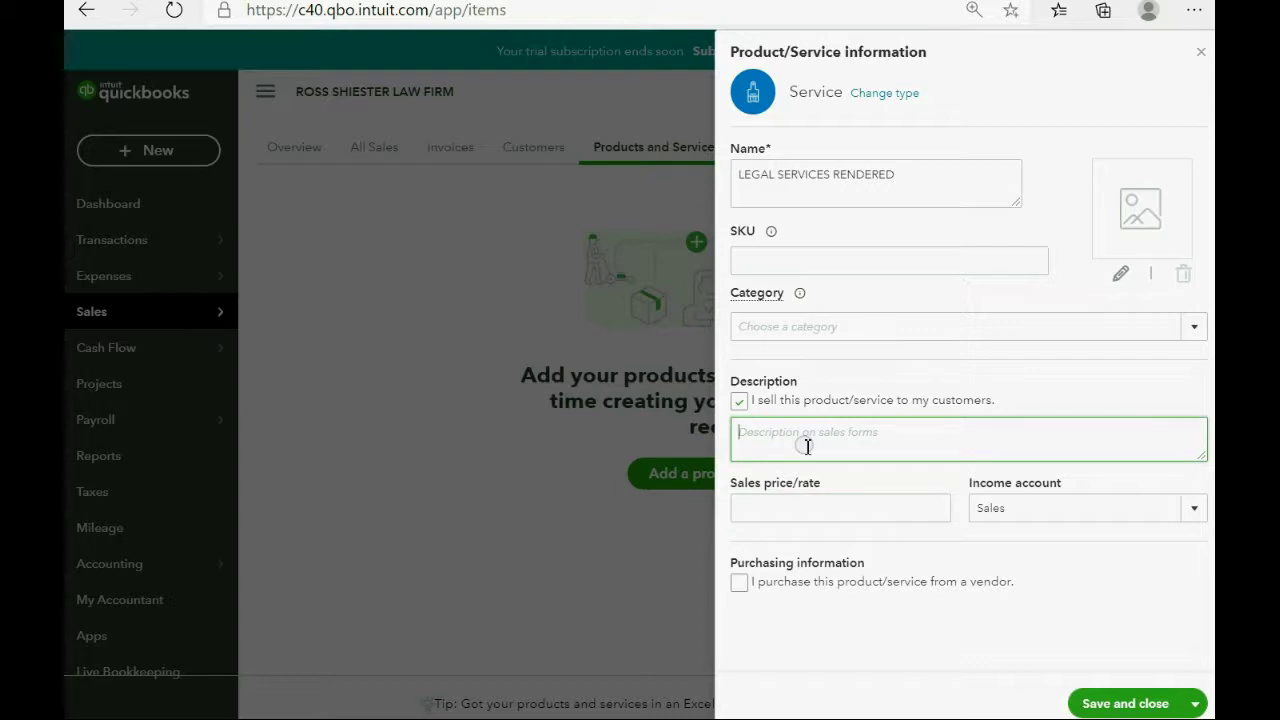
left_click(907, 448)
Set the item's income account to LEGAL SERVICES INCOME and review the name
left_click(1197, 510)
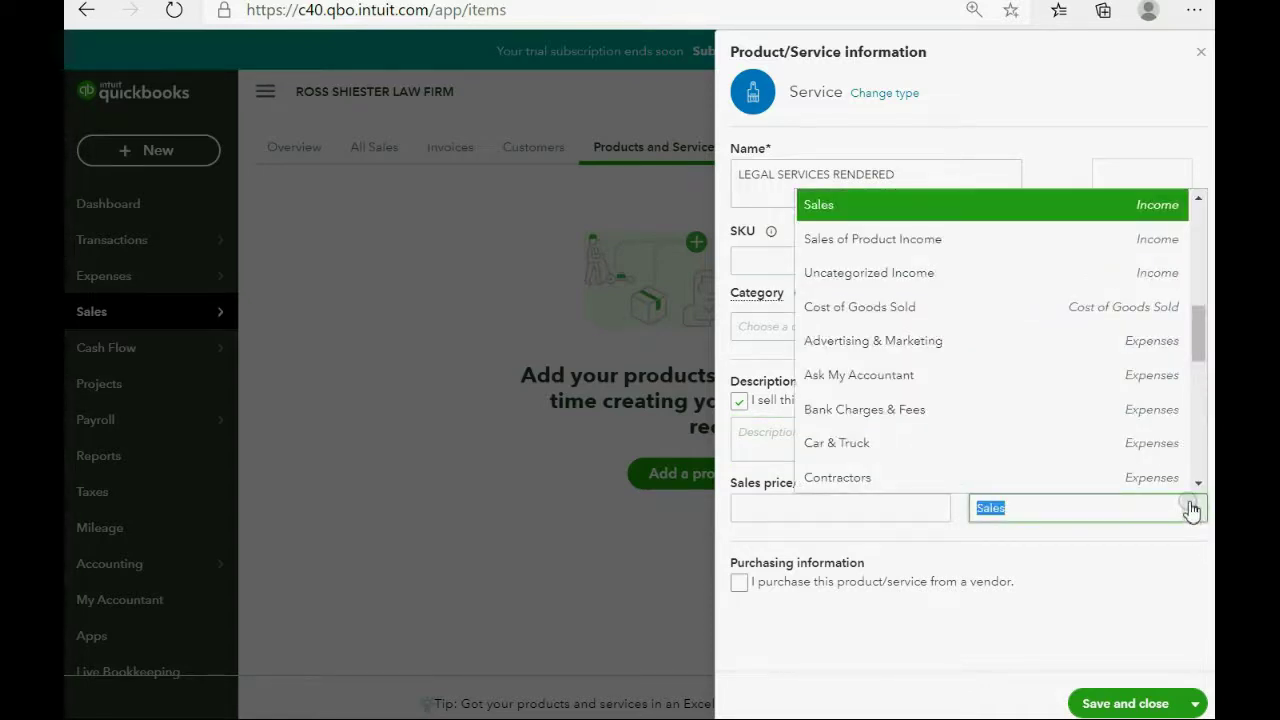
scroll(1134, 397, "up", 2)
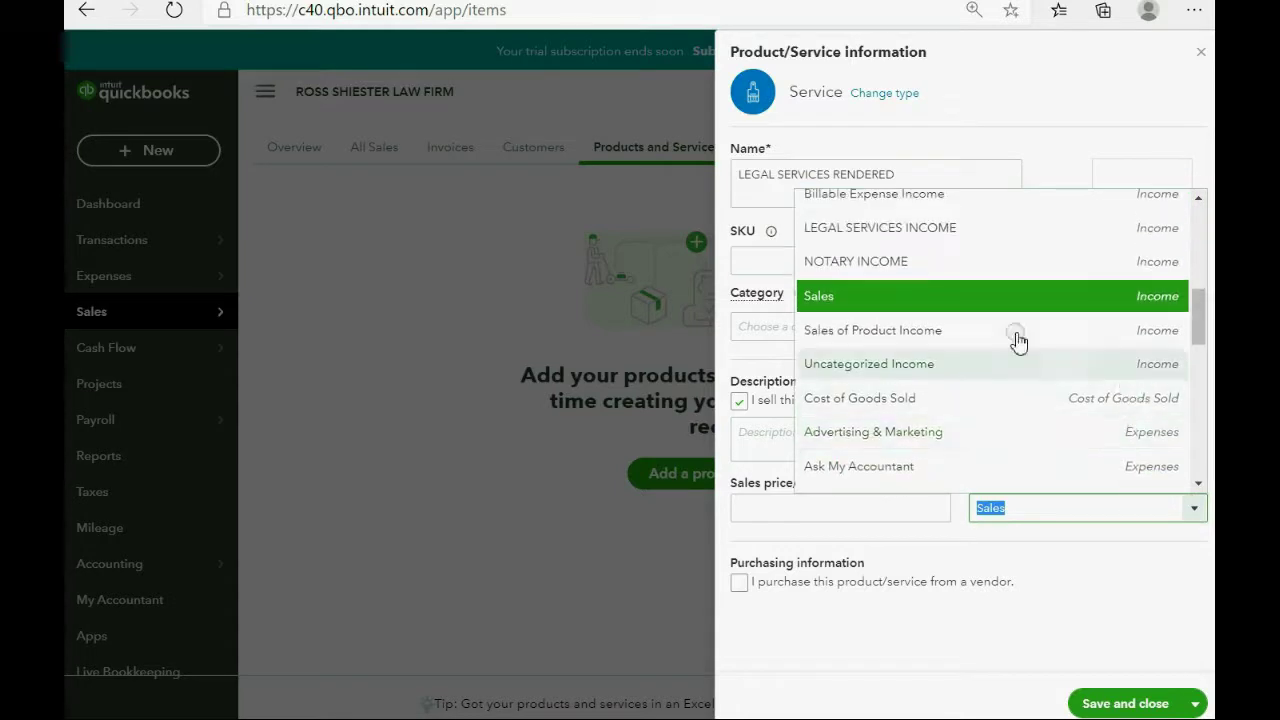
left_click(925, 229)
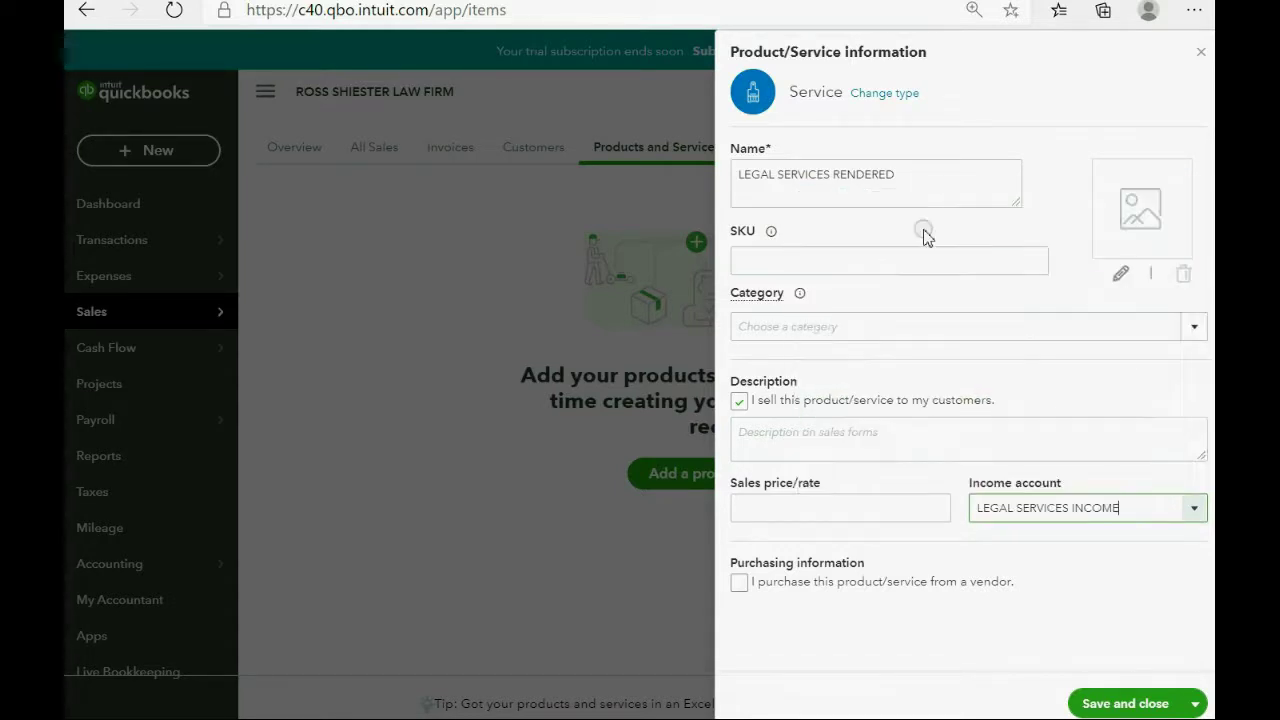
left_click(1199, 514)
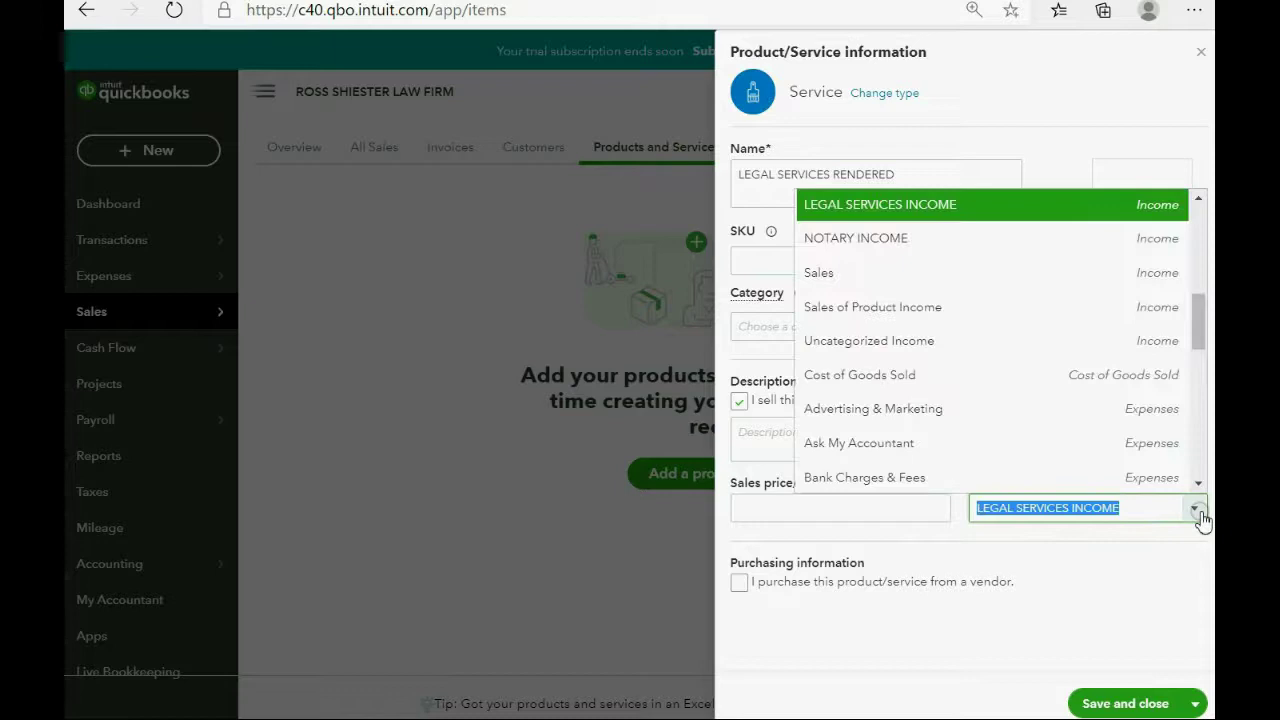
left_click(1199, 514)
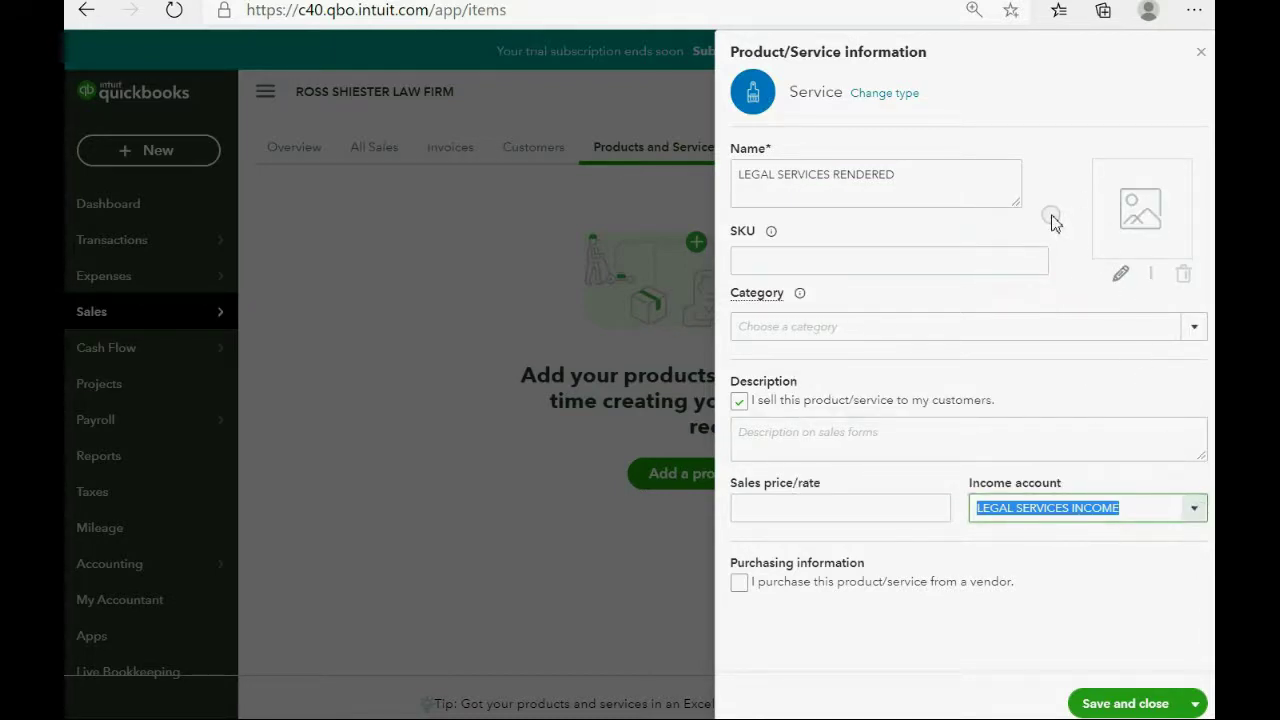
left_click(952, 185)
left_click(953, 185)
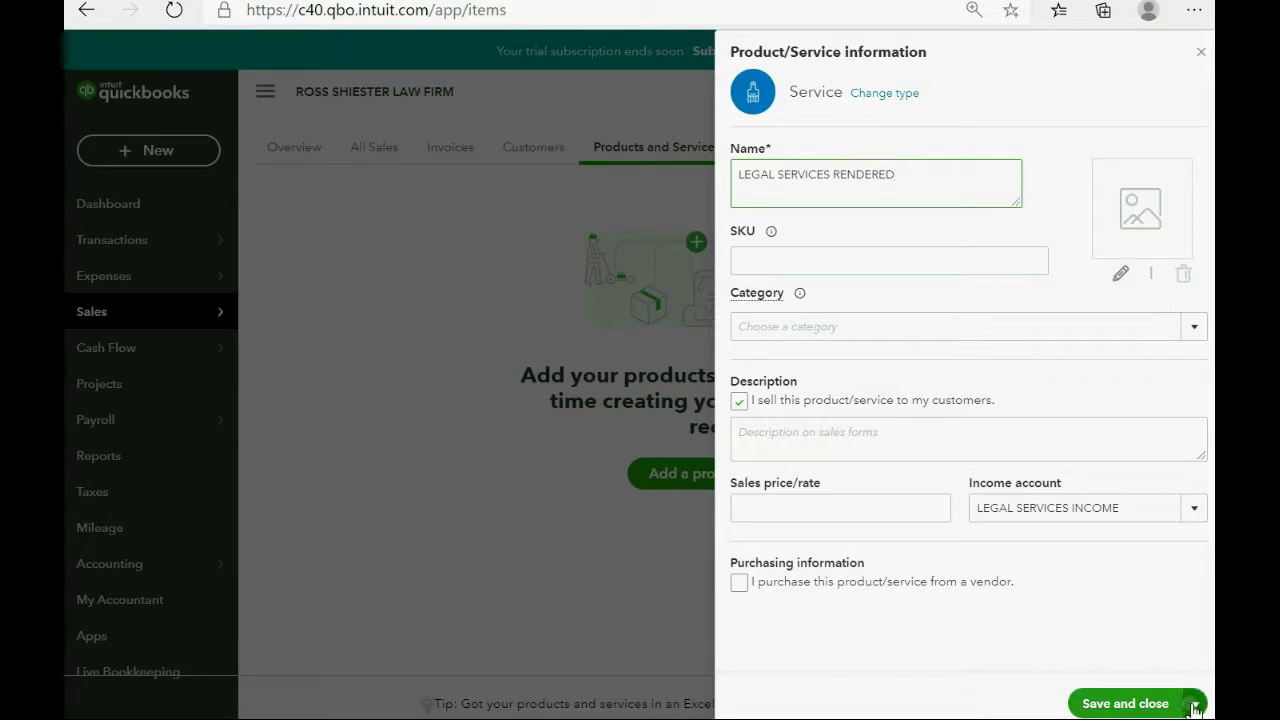
Save the LEGAL SERVICES RENDERED service, sort the list by SKU, and widen the NAME column
left_click(1131, 704)
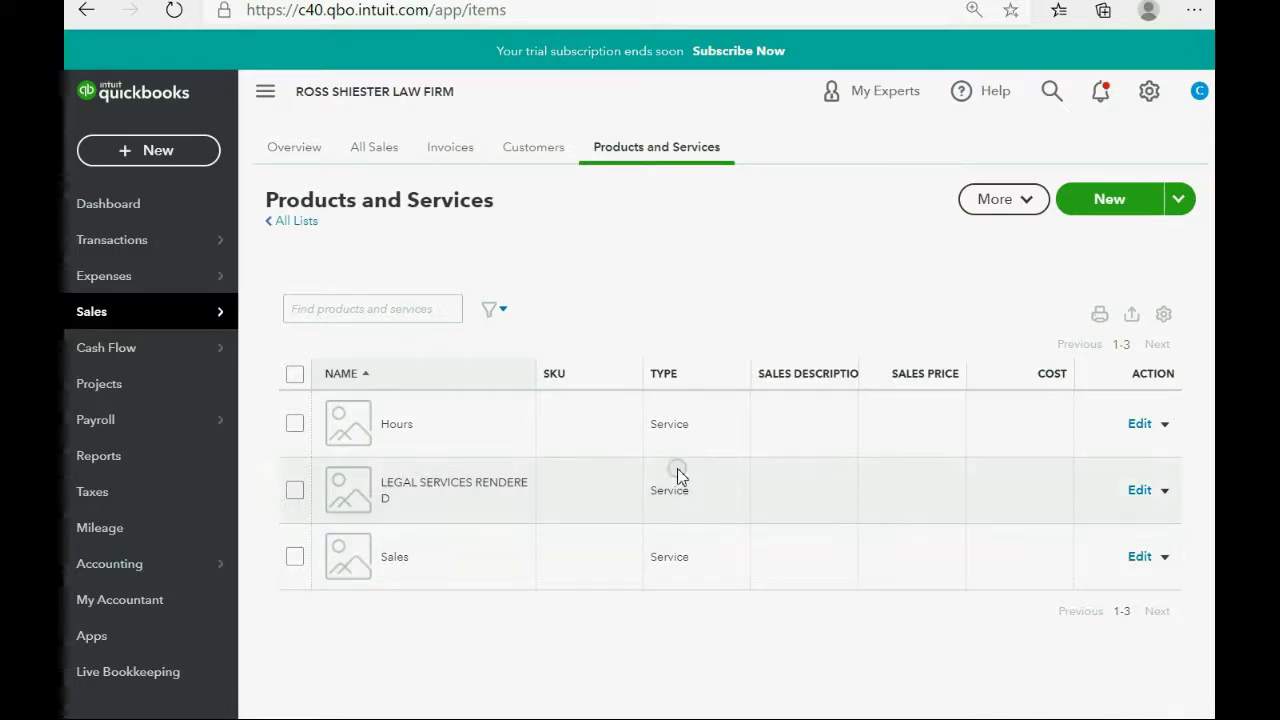
left_click(537, 373)
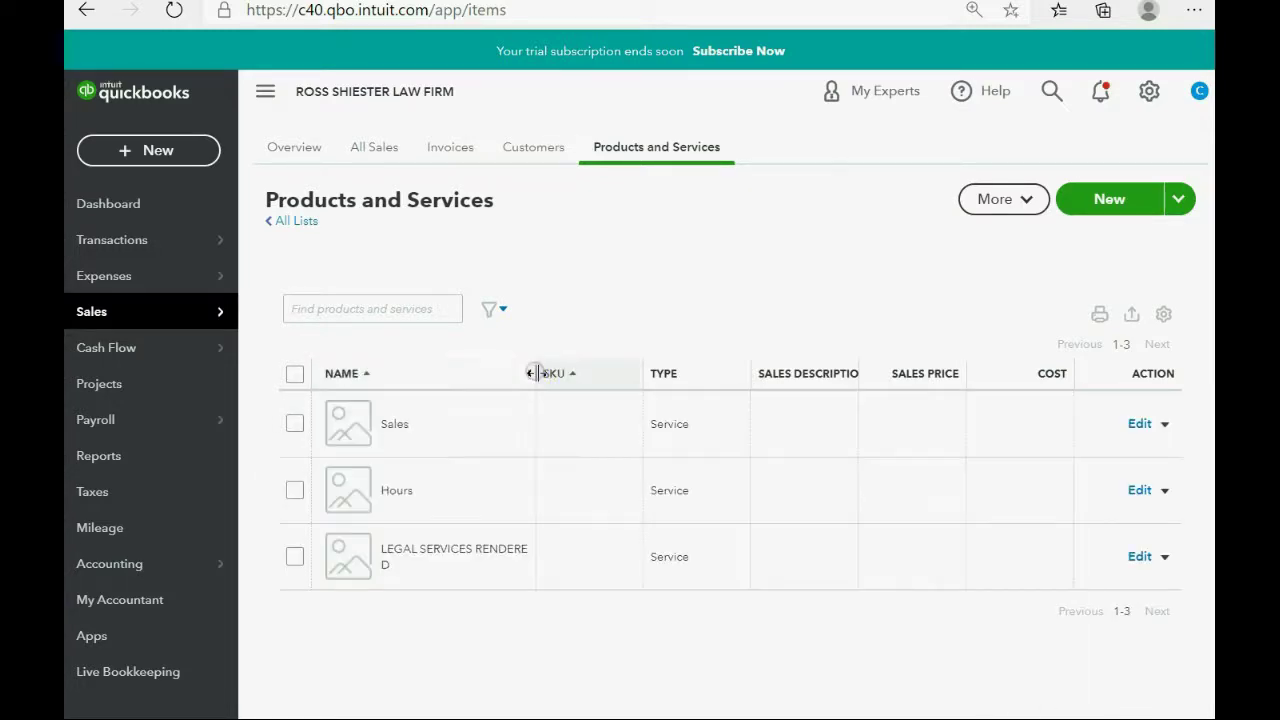
left_click_drag(537, 373, 551, 374)
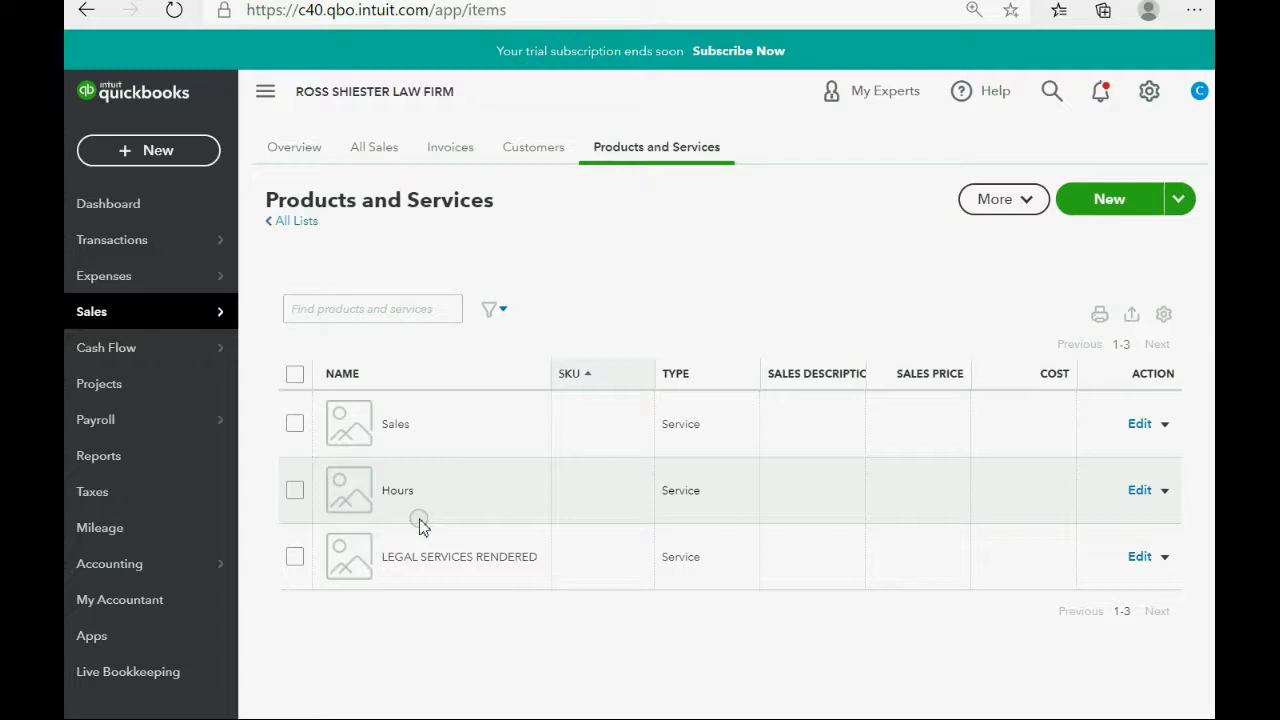
Start another Service item named NOTARY SERVICES
left_click(1106, 205)
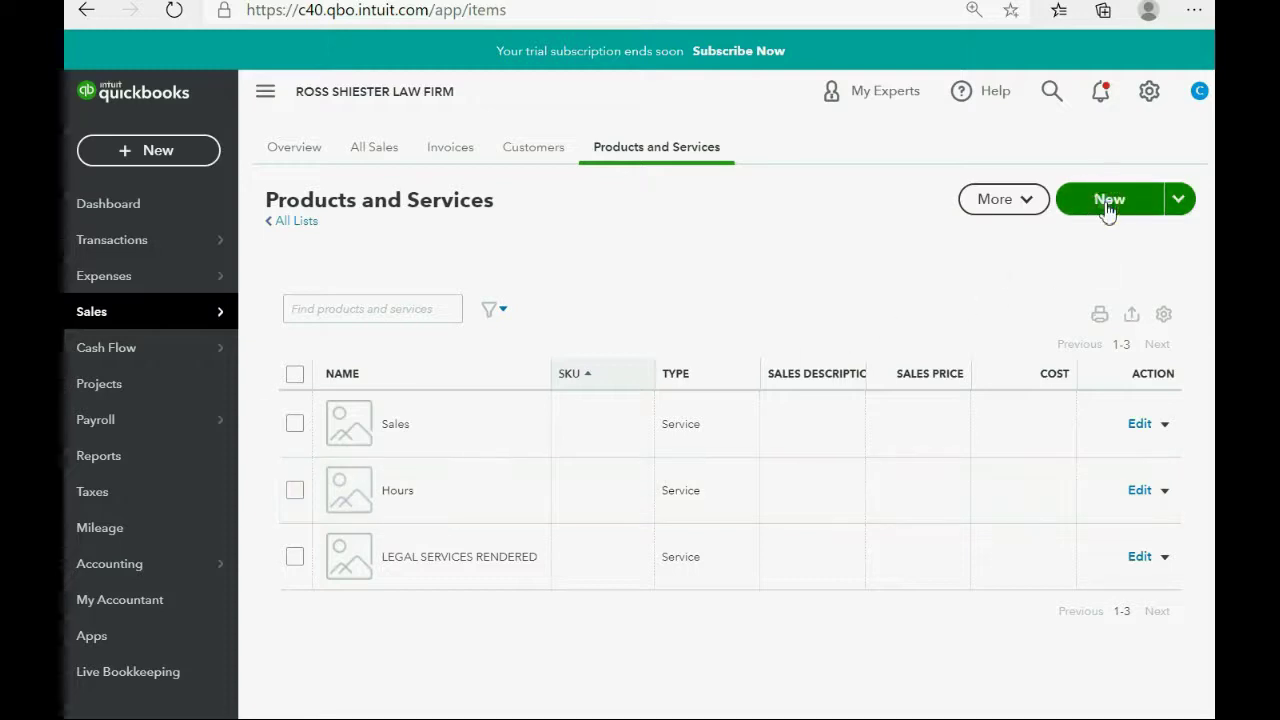
left_click(770, 242)
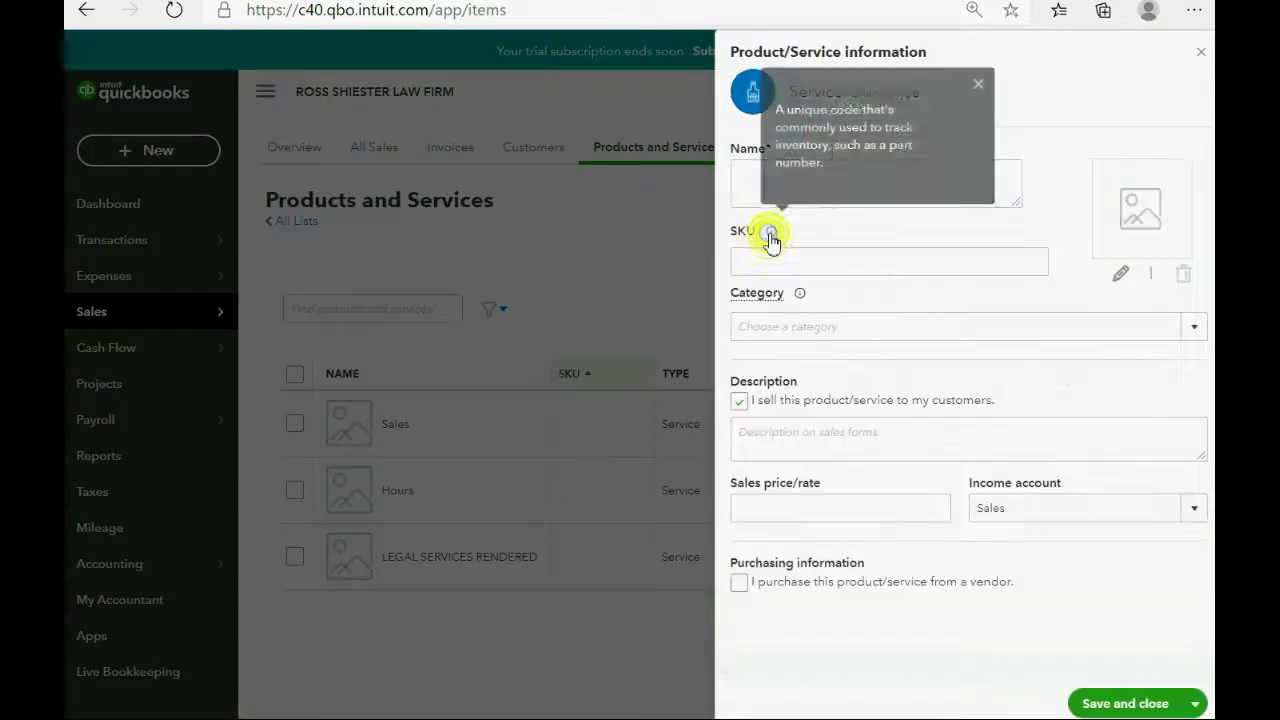
left_click(745, 178)
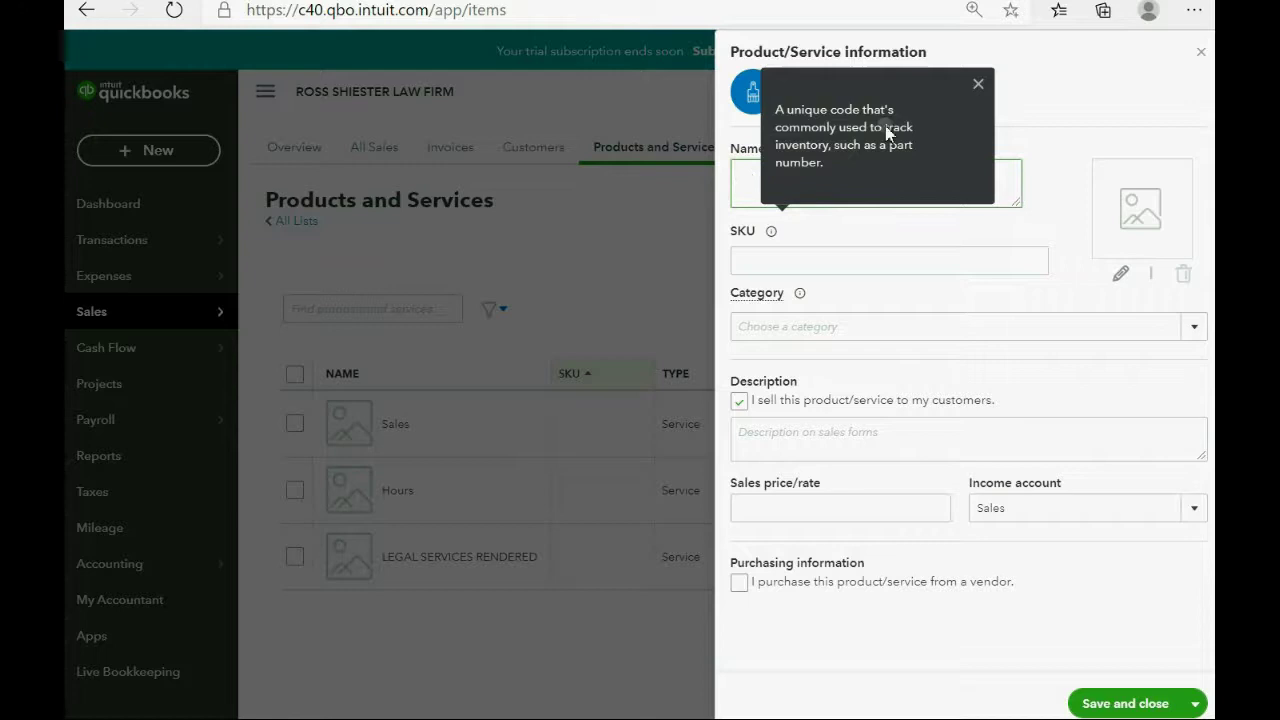
left_click(977, 85)
left_click(848, 168)
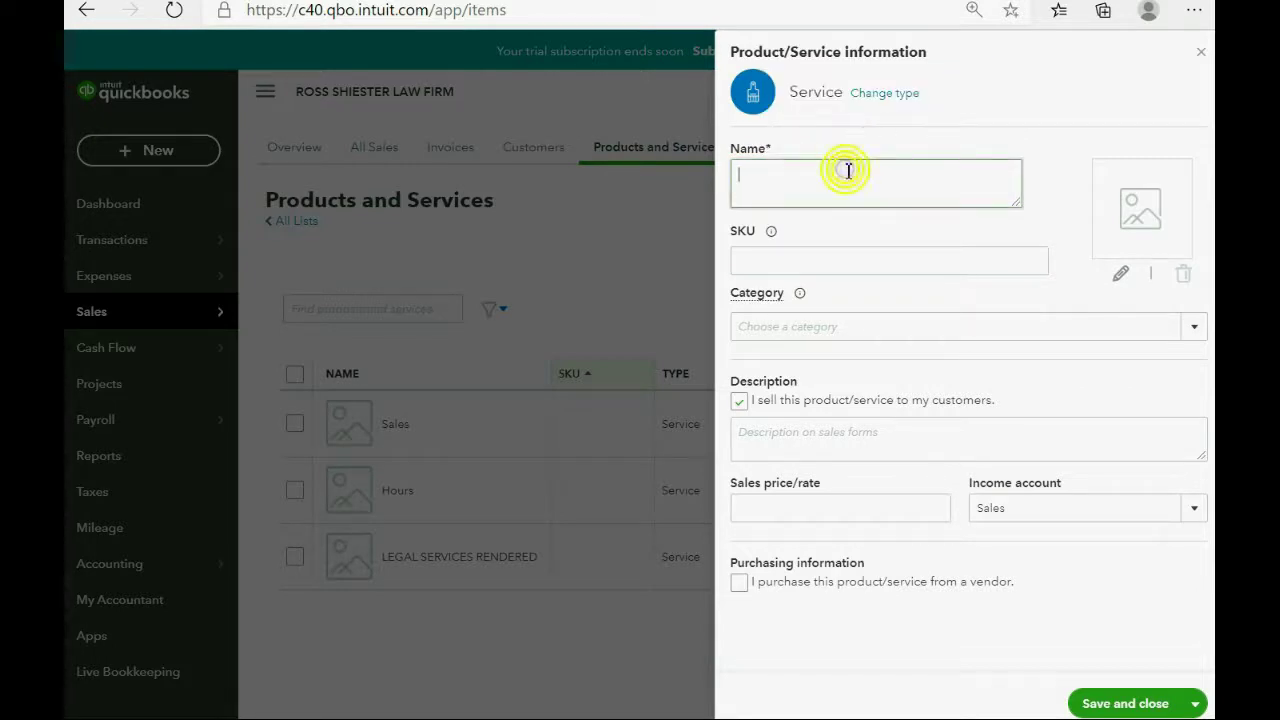
type("NOTA")
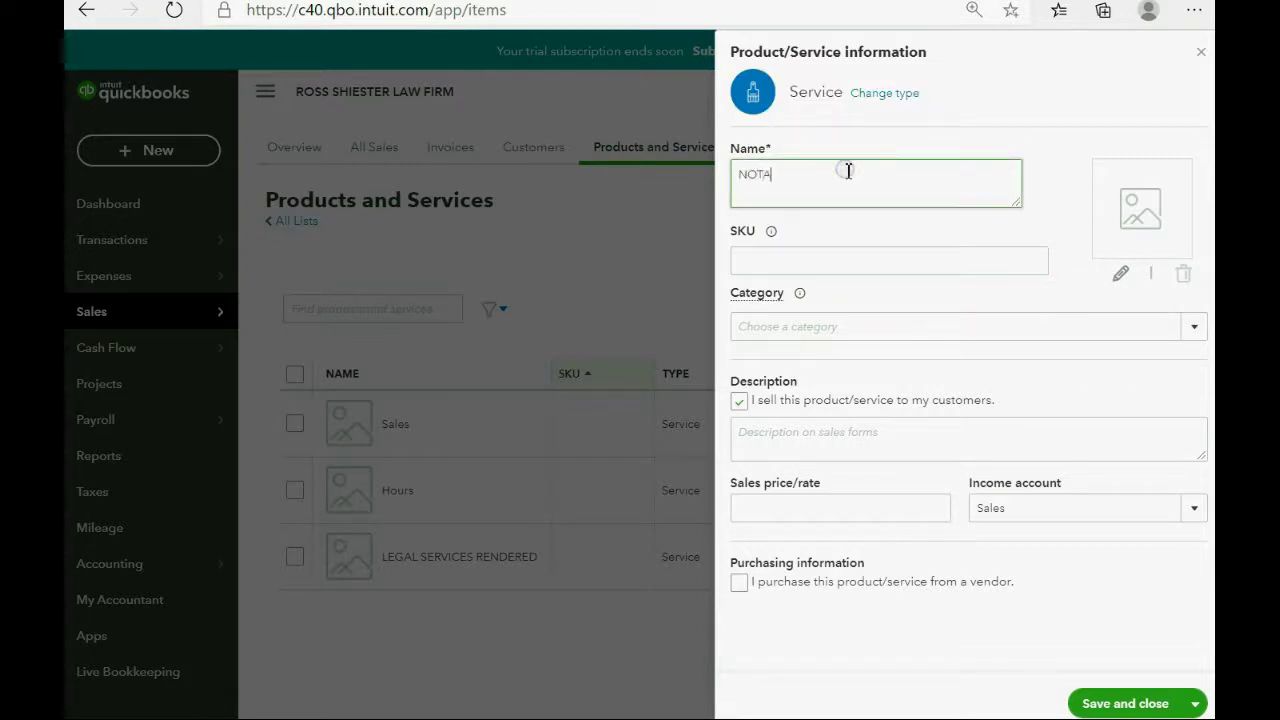
type("RY SERVICES")
left_click(860, 261)
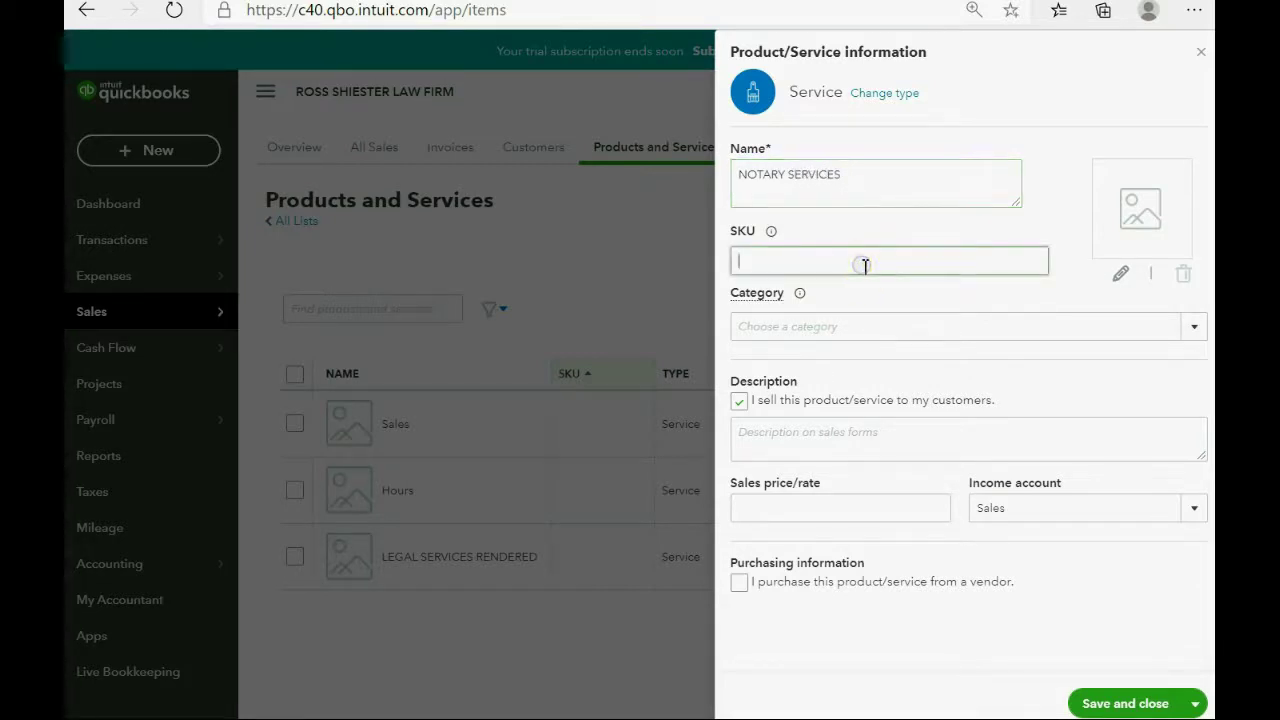
left_click(917, 437)
left_click(1193, 328)
left_click(1193, 328)
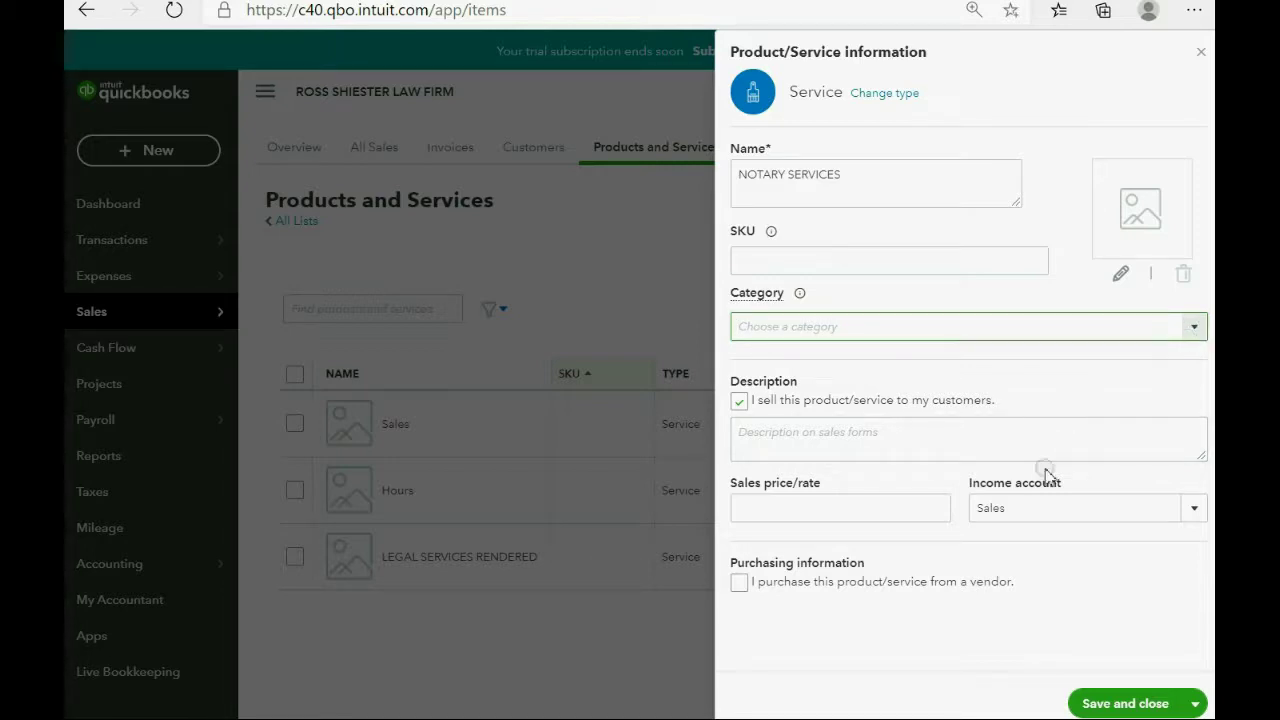
left_click(967, 444)
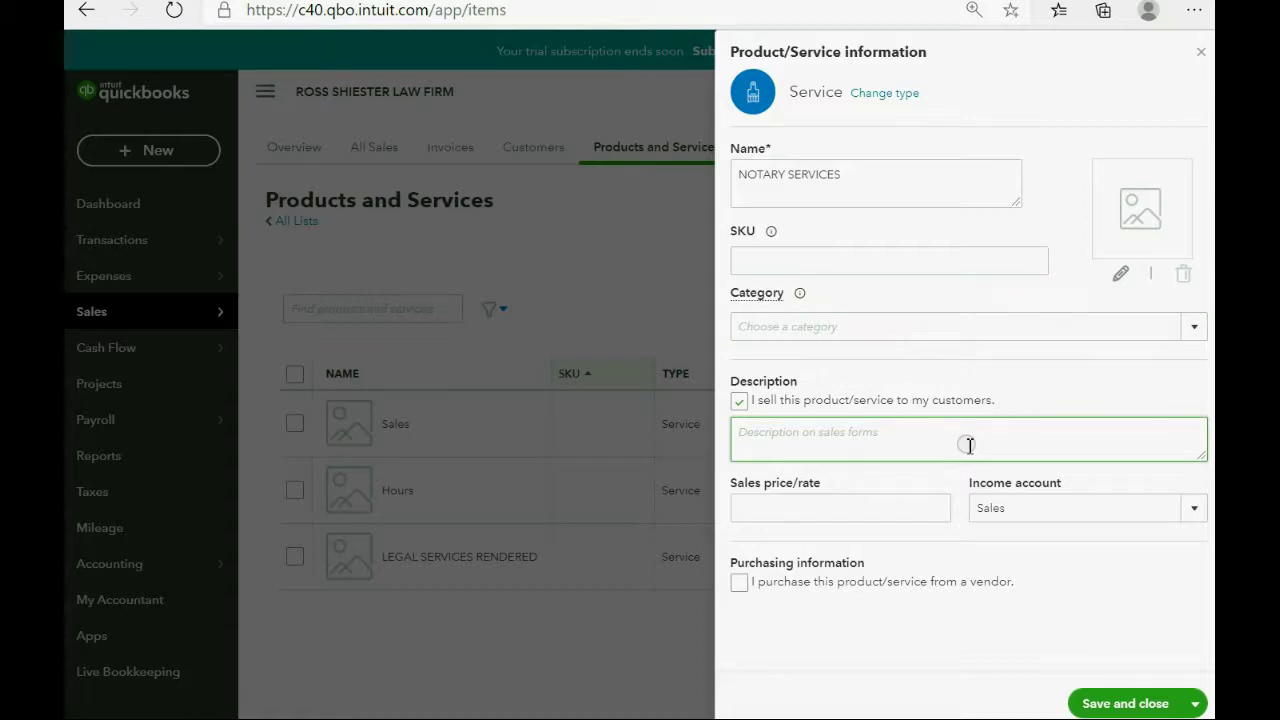
left_click(876, 182)
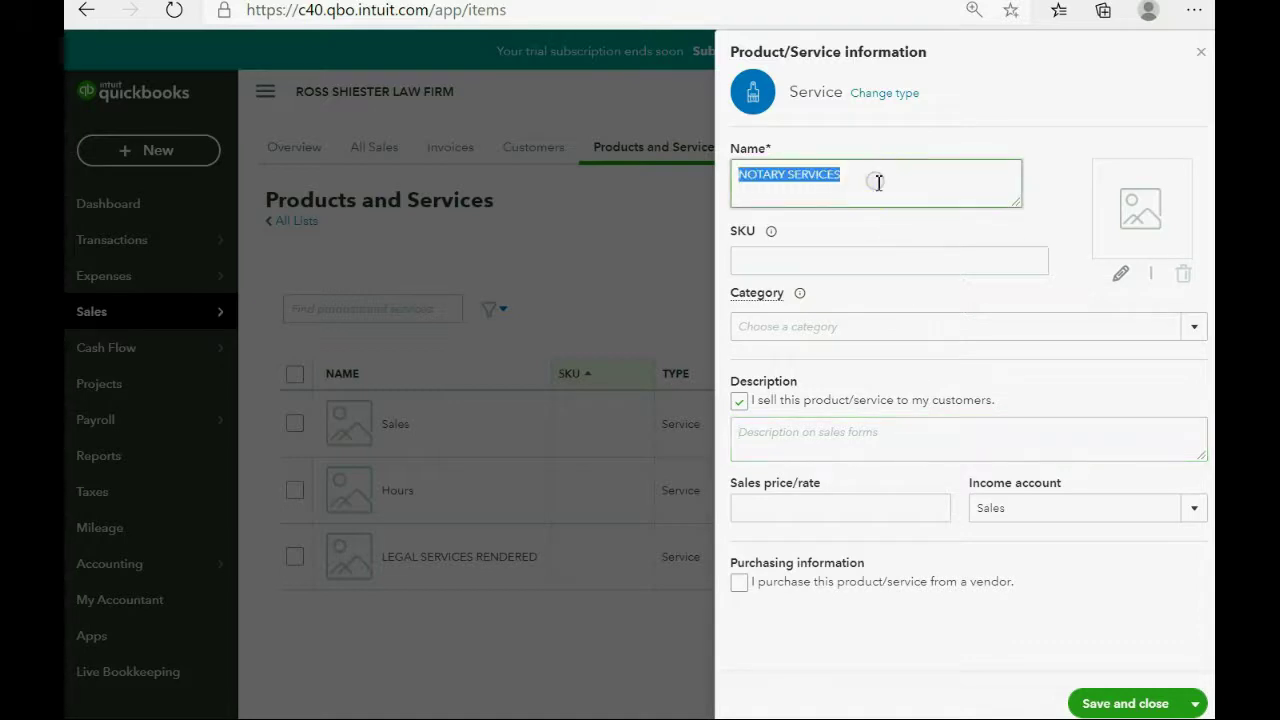
left_click(877, 182)
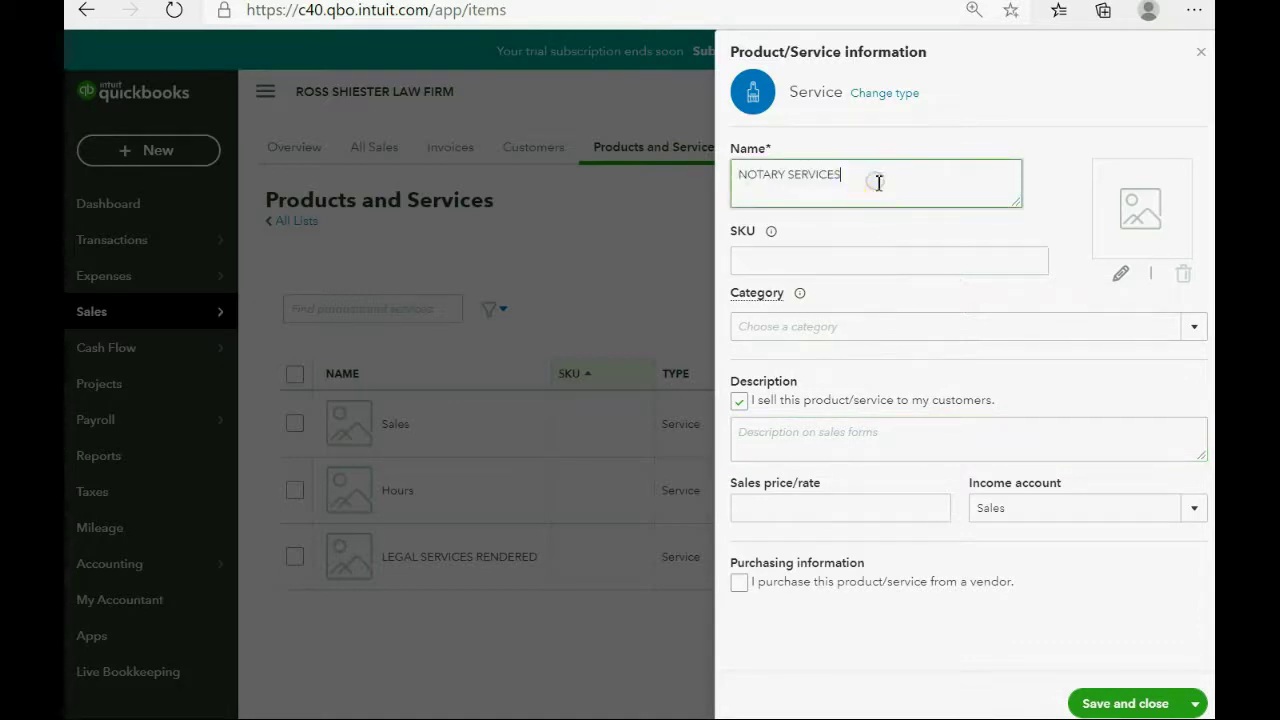
Link the NOTARY SERVICES item to the NOTARY INCOME income account
left_click(1194, 514)
left_click(1194, 514)
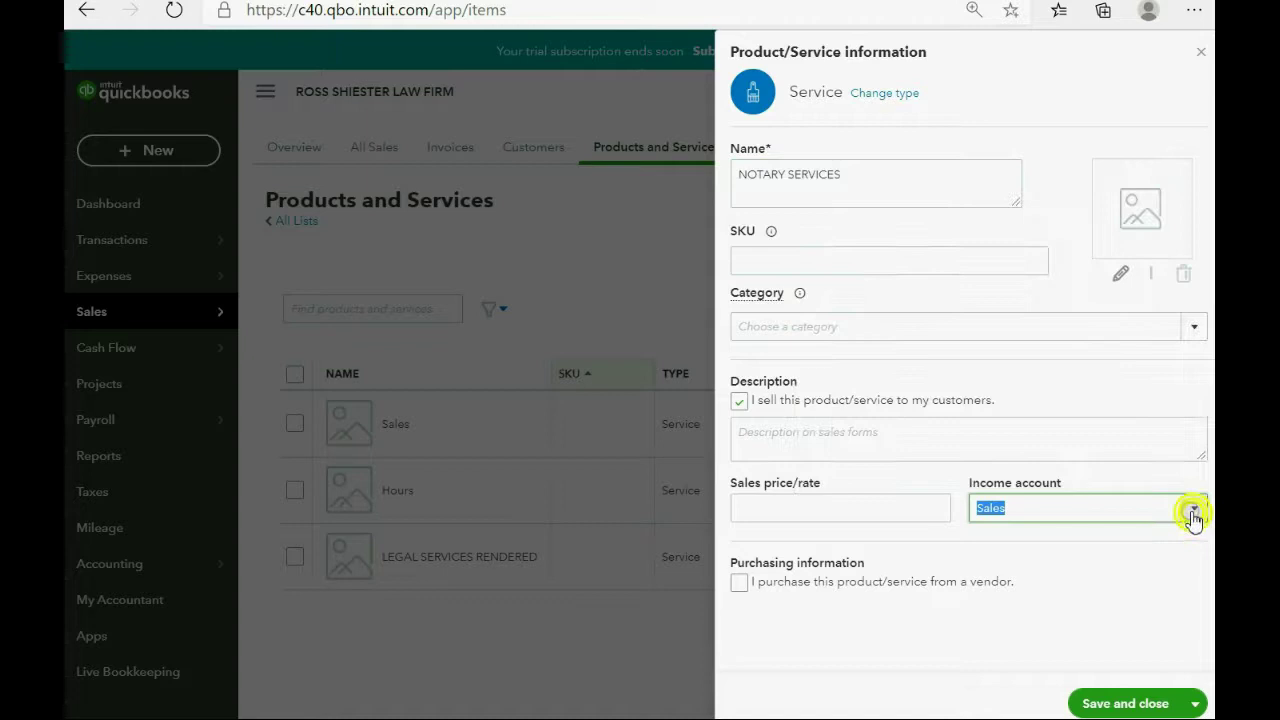
left_click(902, 508)
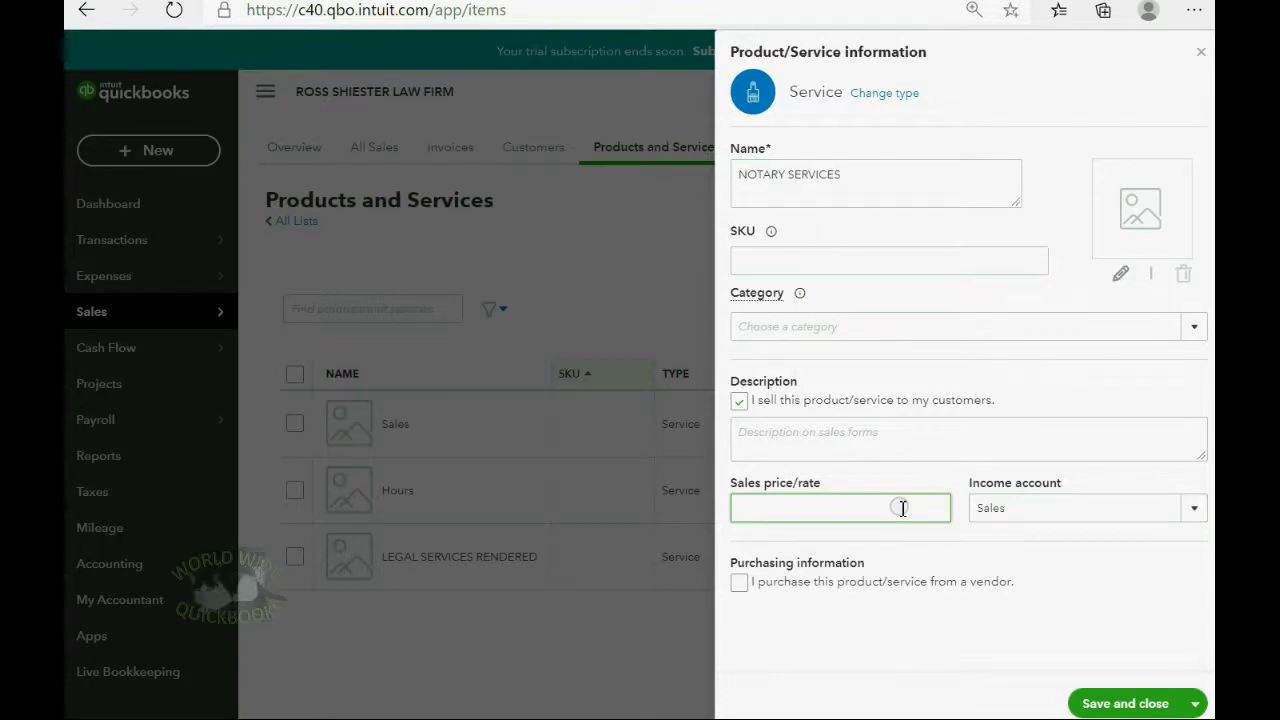
left_click(1194, 512)
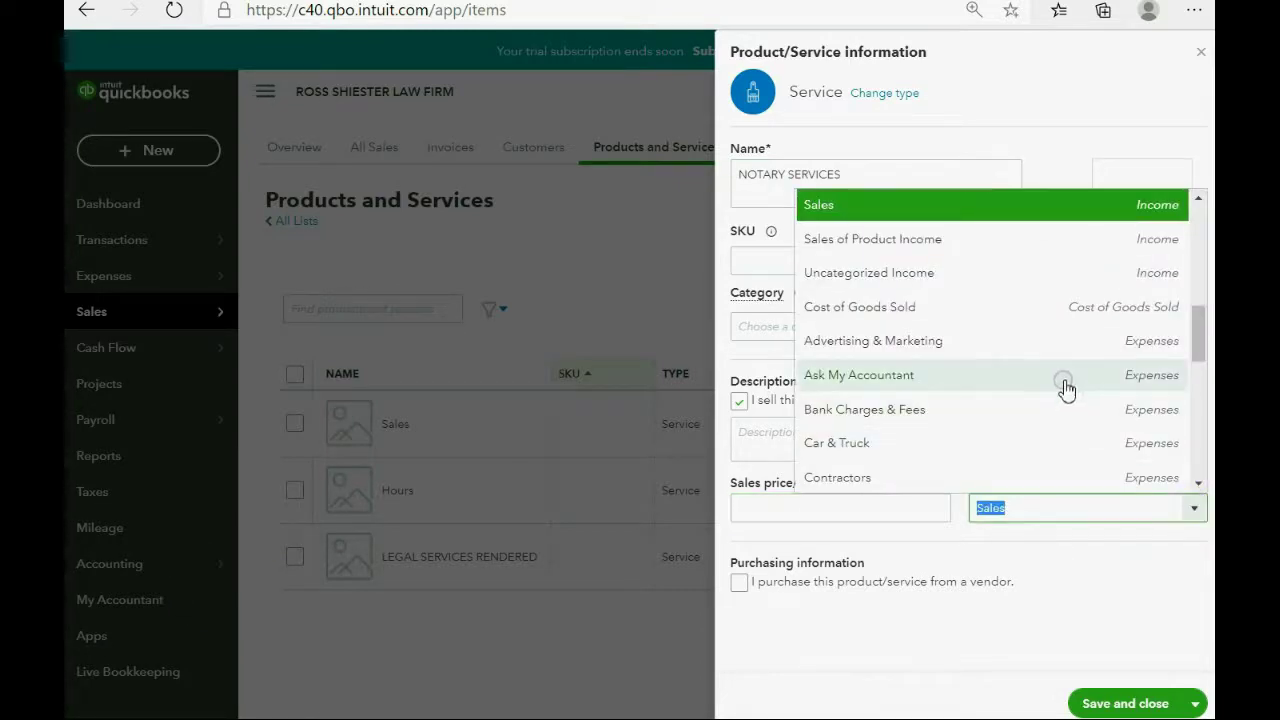
scroll(1066, 388, "up", 1)
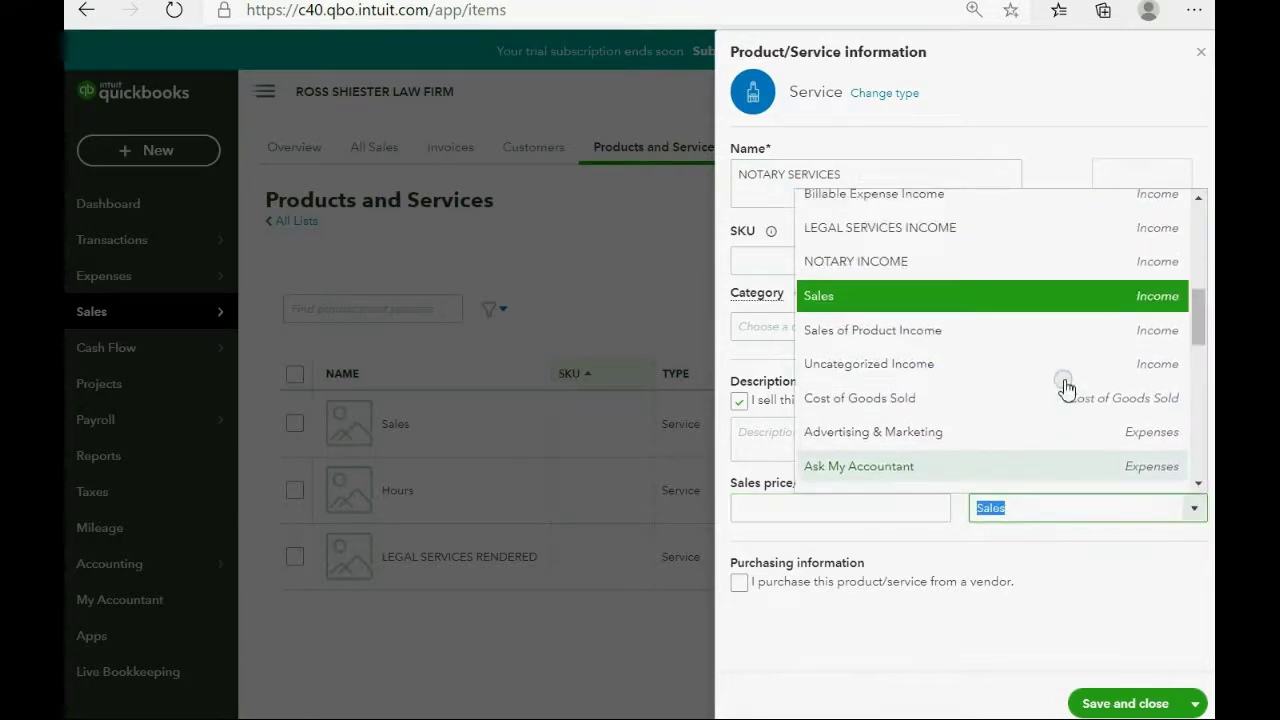
left_click(930, 262)
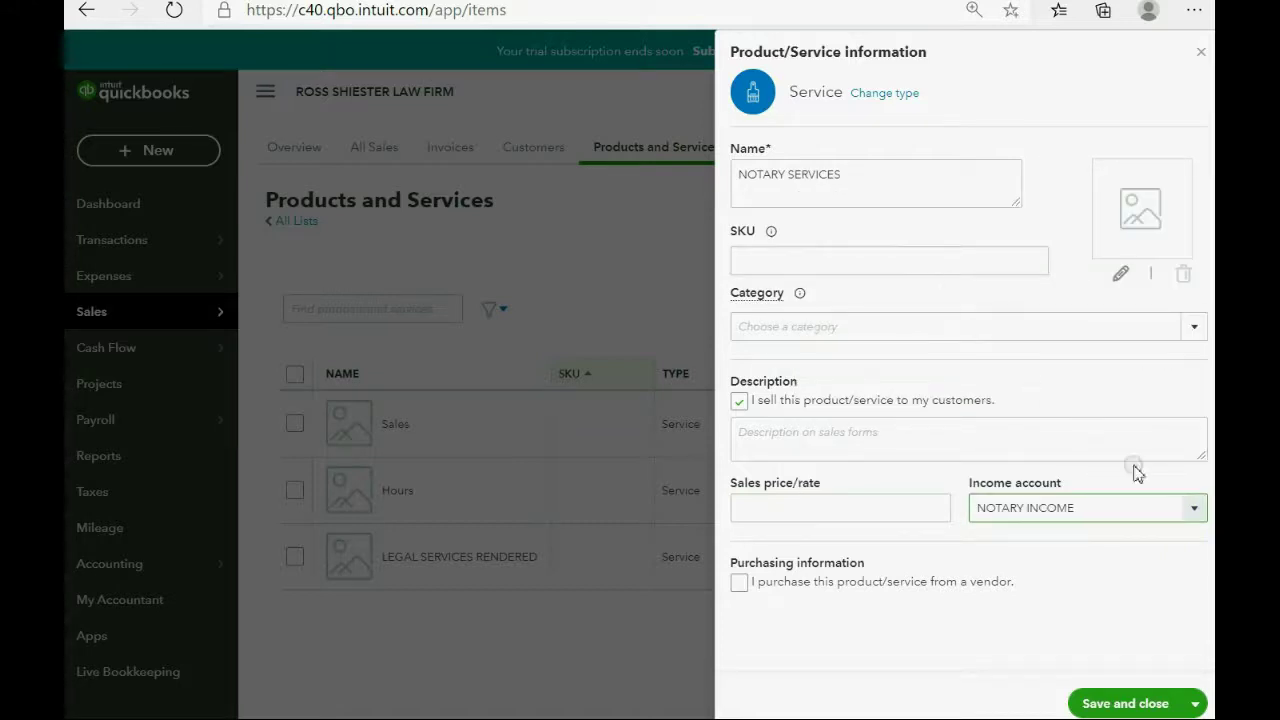
left_click(1194, 510)
left_click(1195, 516)
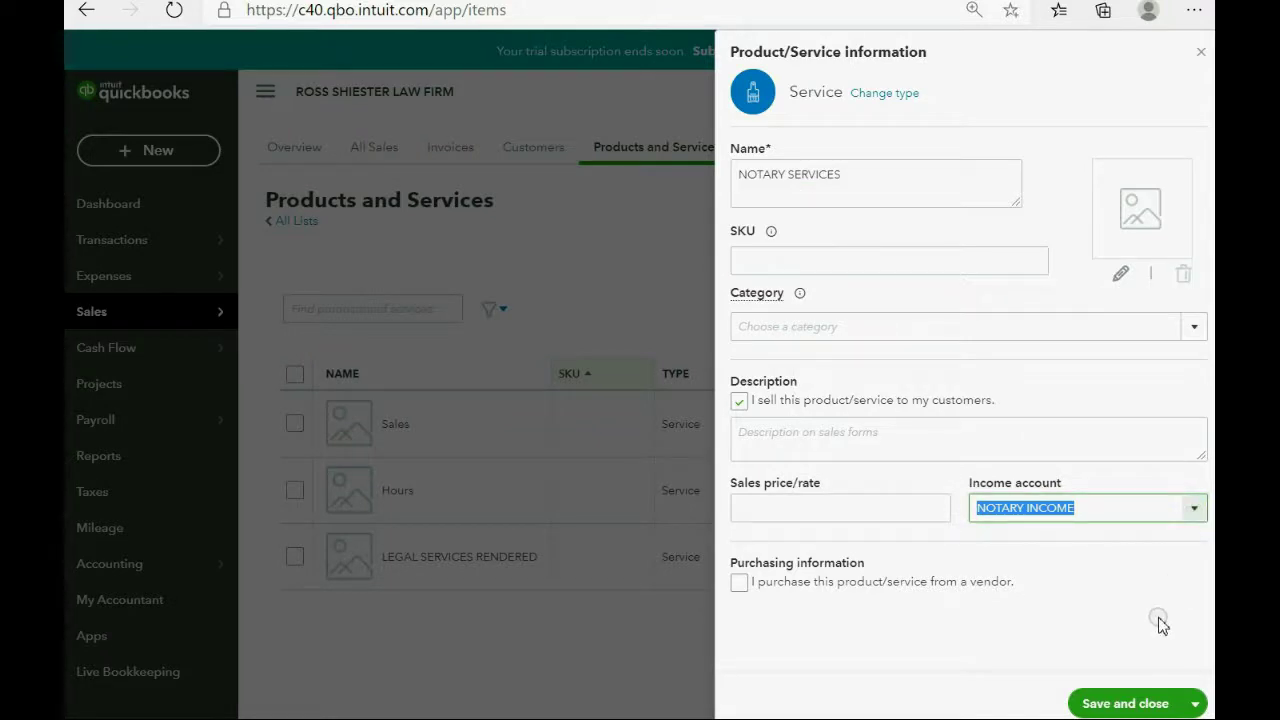
left_click(1193, 520)
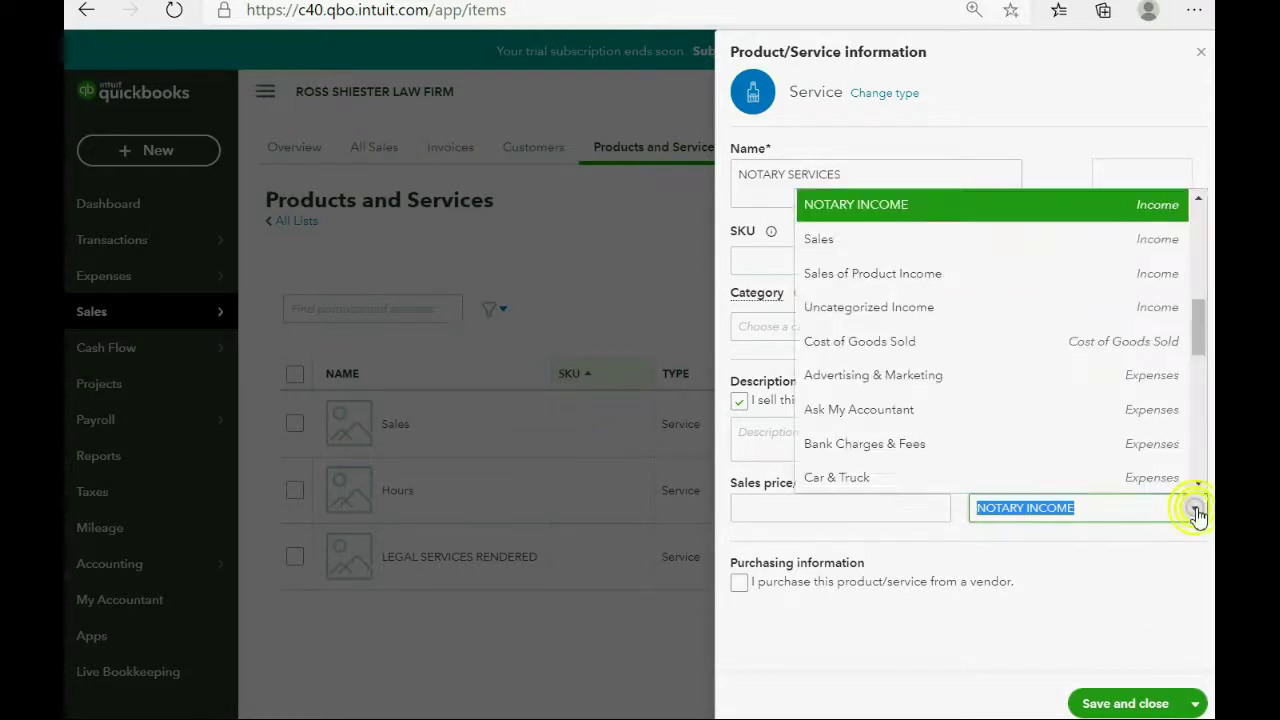
left_click(1196, 514)
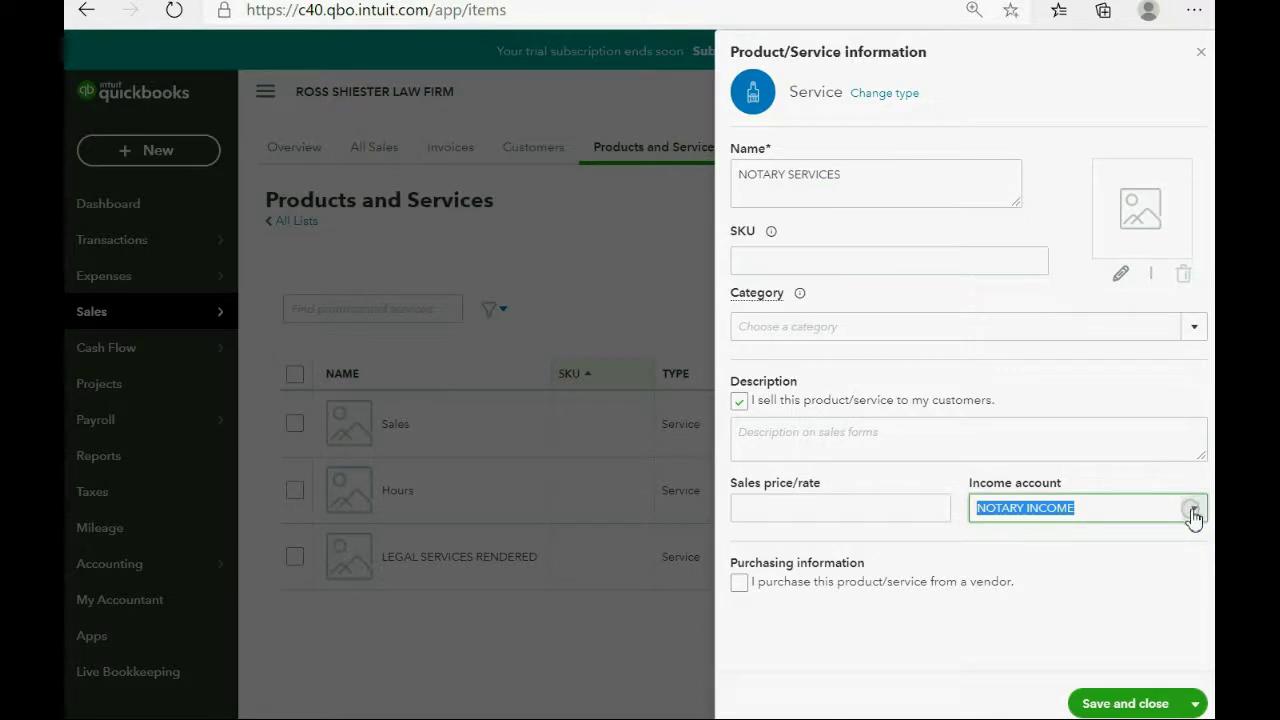
left_click(1119, 704)
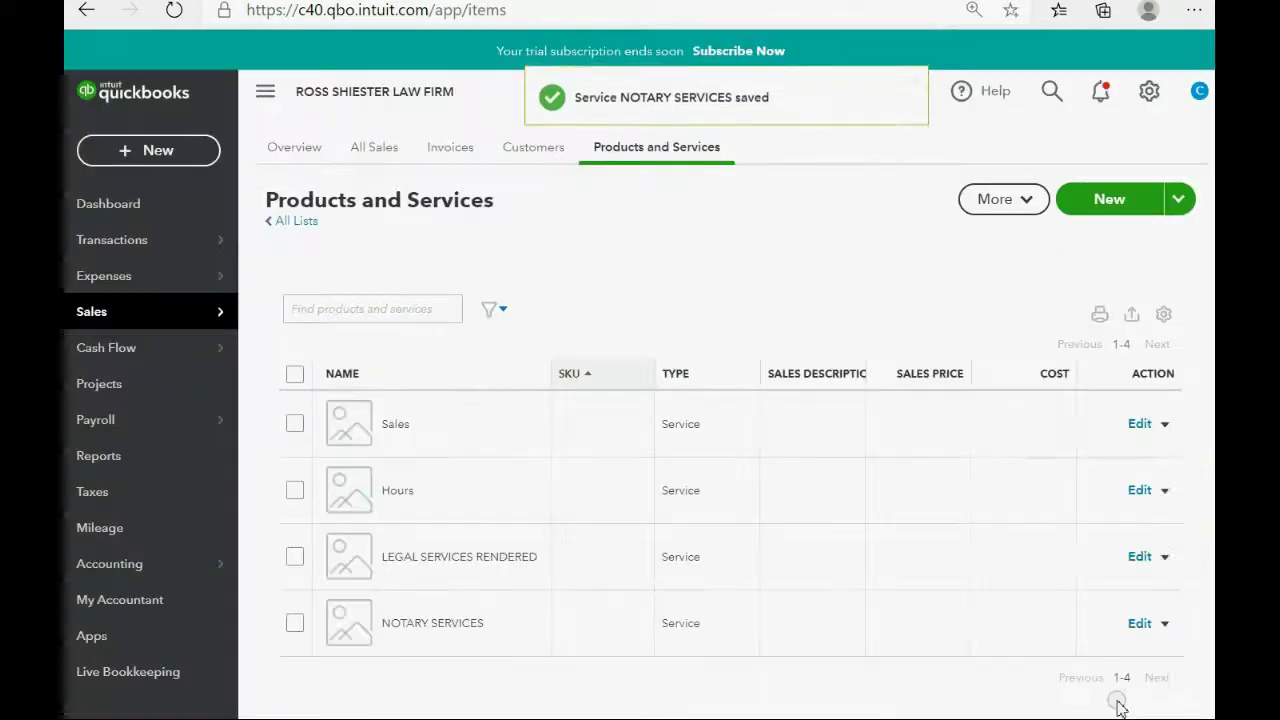